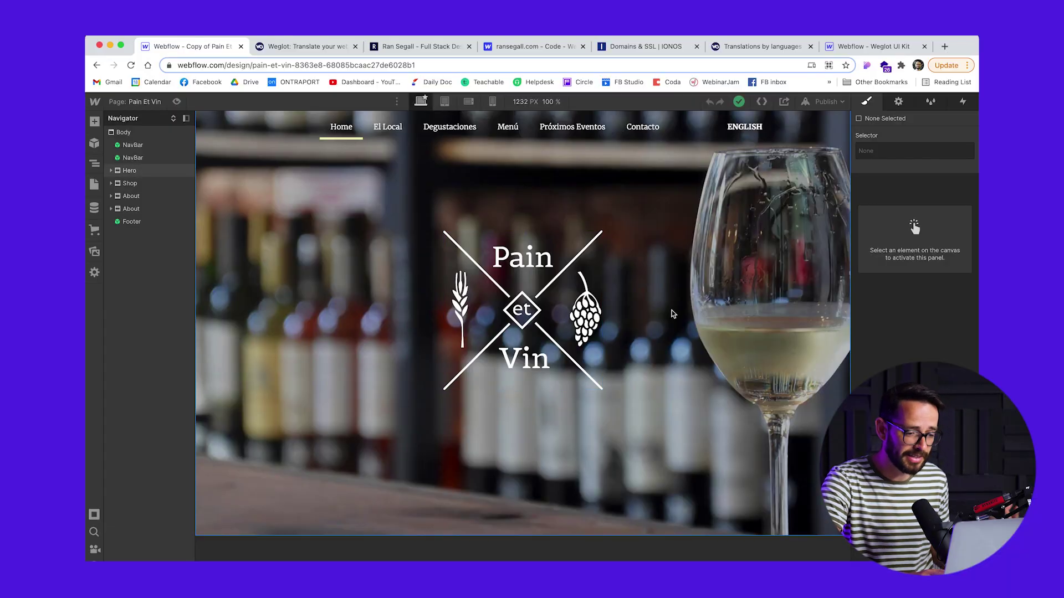
- Hide the Navigator and show the Pages list, including the English folder of translated pages
scroll(670, 302, "down", 3)
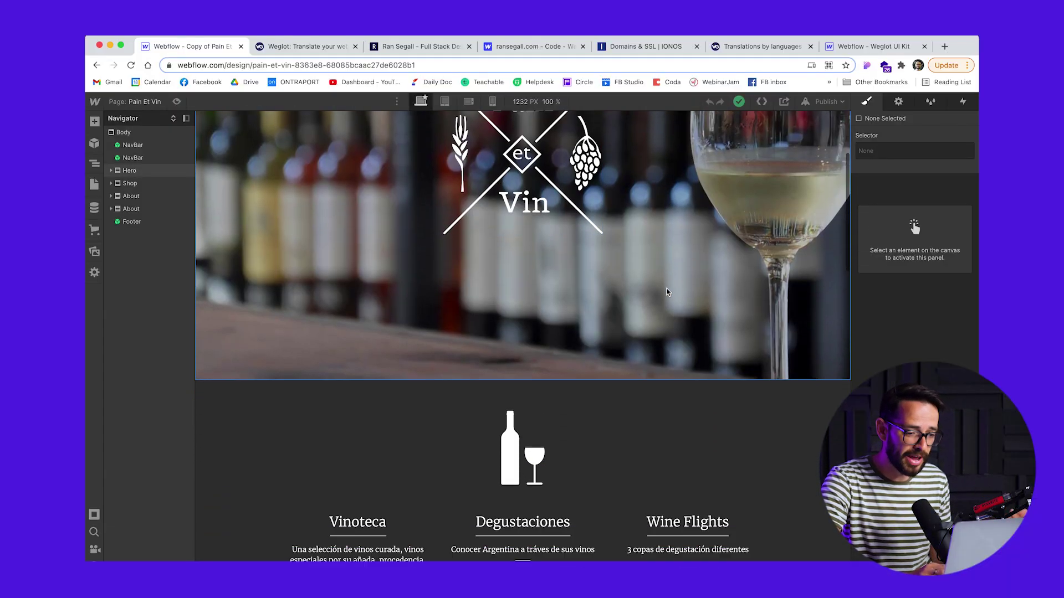
scroll(667, 292, "down", 2)
scroll(665, 295, "up", 6)
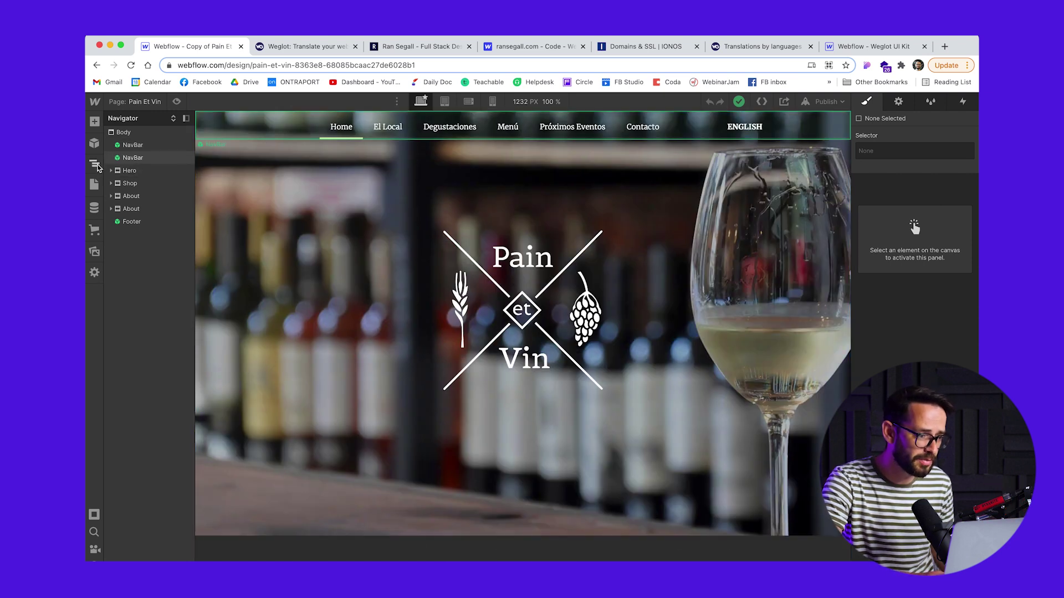
left_click(94, 166)
left_click(94, 168)
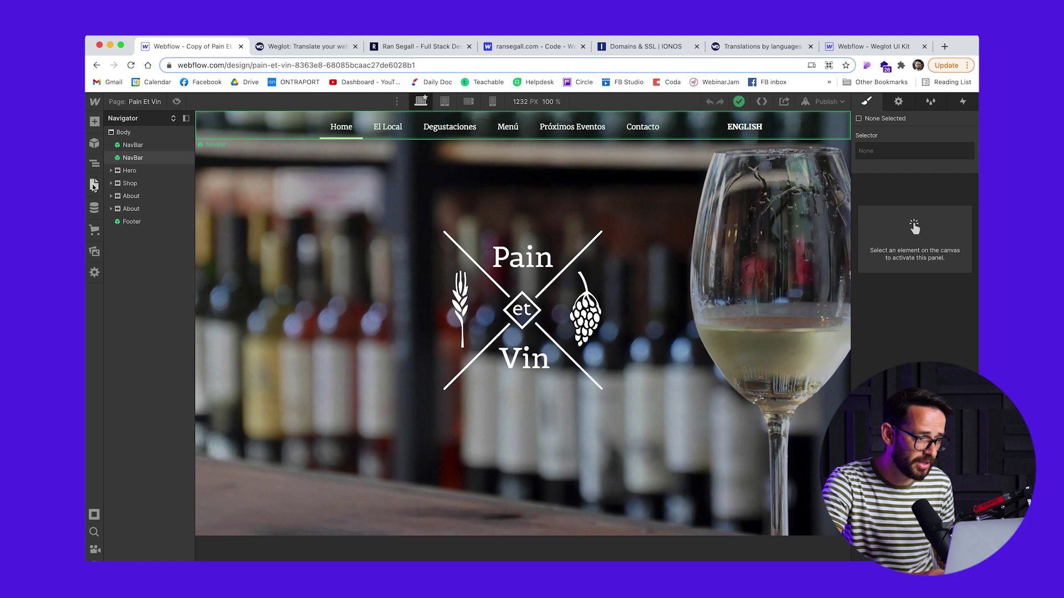
left_click(94, 185)
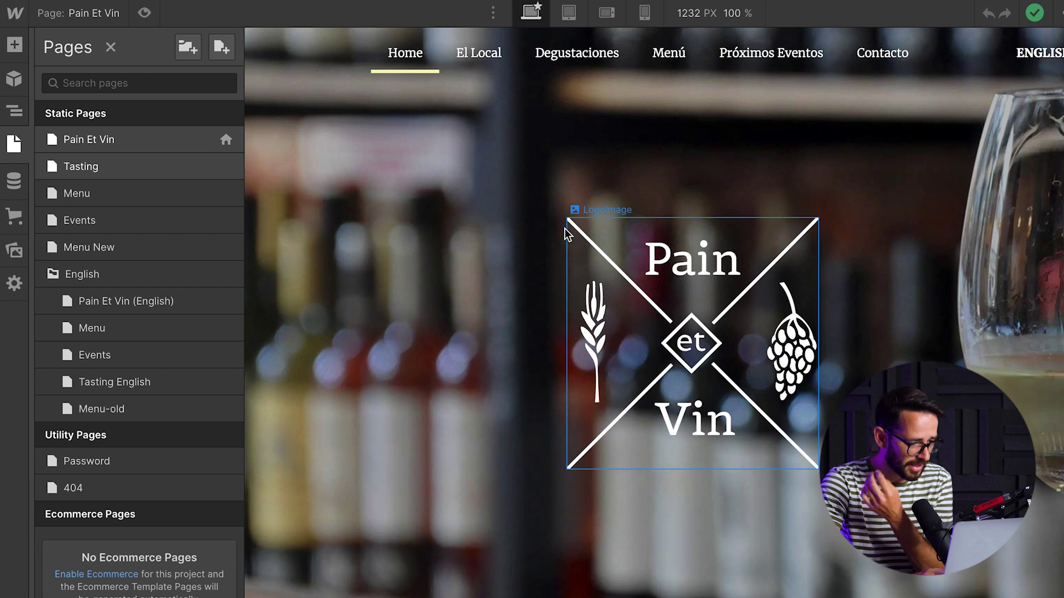
- Open CMS Collections to review the Menu Items collection
left_click(14, 181)
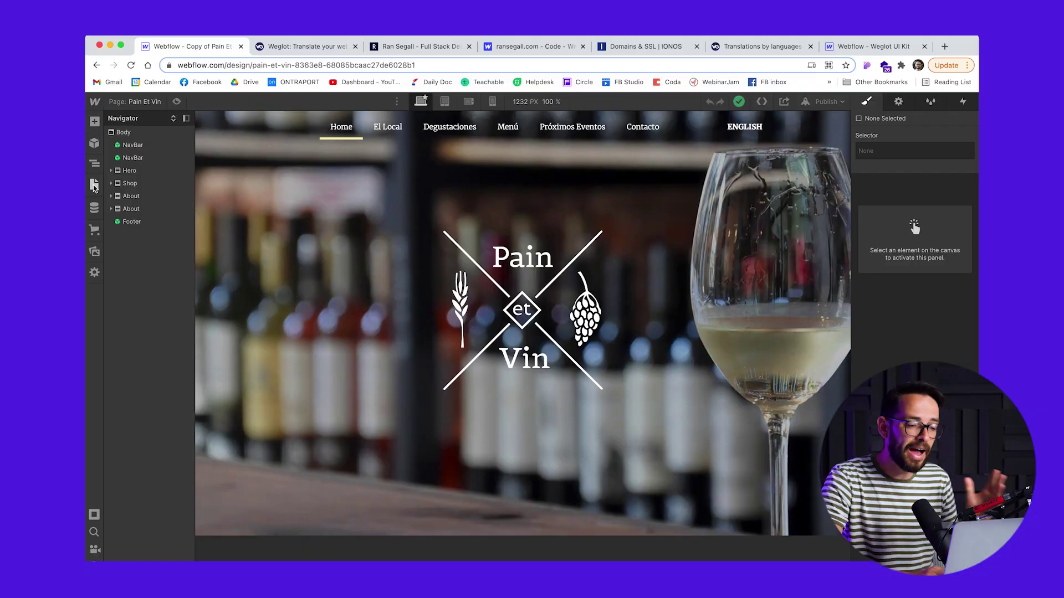
- Bring up the site's Pages list again before moving on to Weglot
left_click(94, 185)
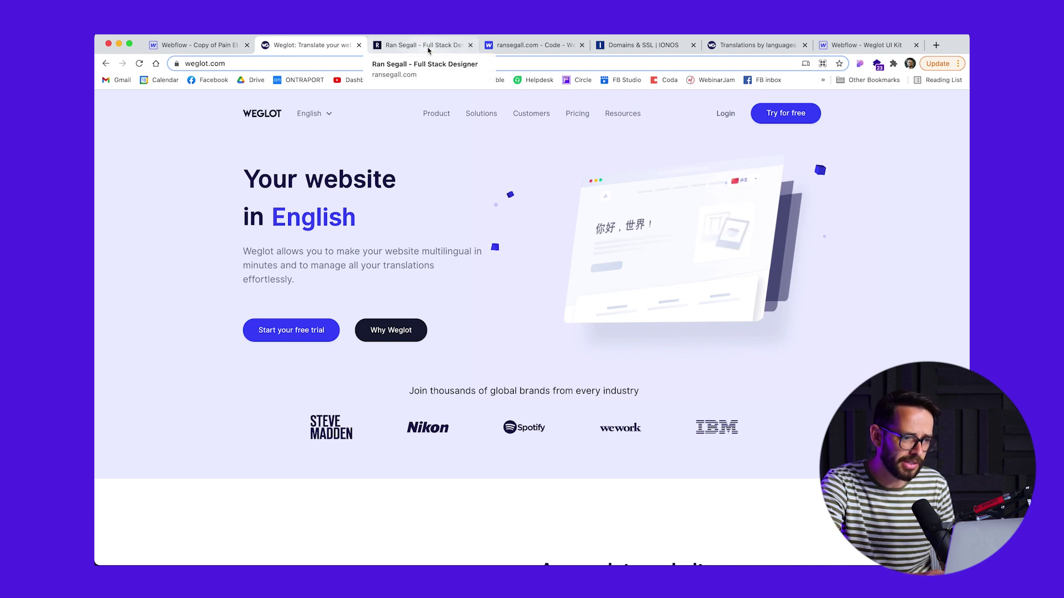
- Inspect the Head Code's Weglot script and English/Spanish alternate links, then return to ransegall.com
left_click(426, 50)
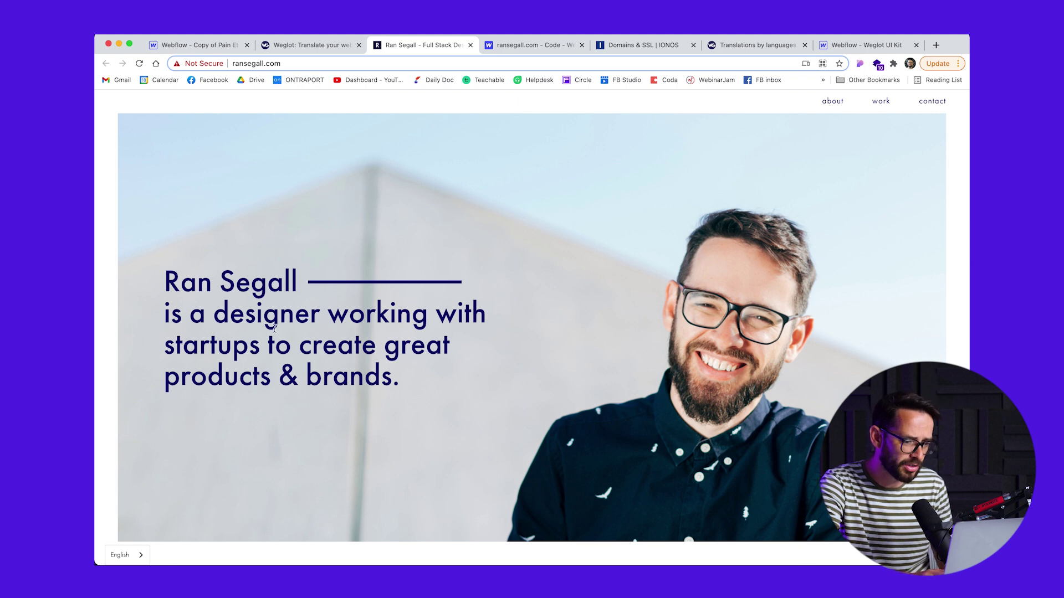
scroll(401, 284, "down", 14)
scroll(401, 284, "up", 8)
scroll(403, 287, "up", 6)
left_click(507, 45)
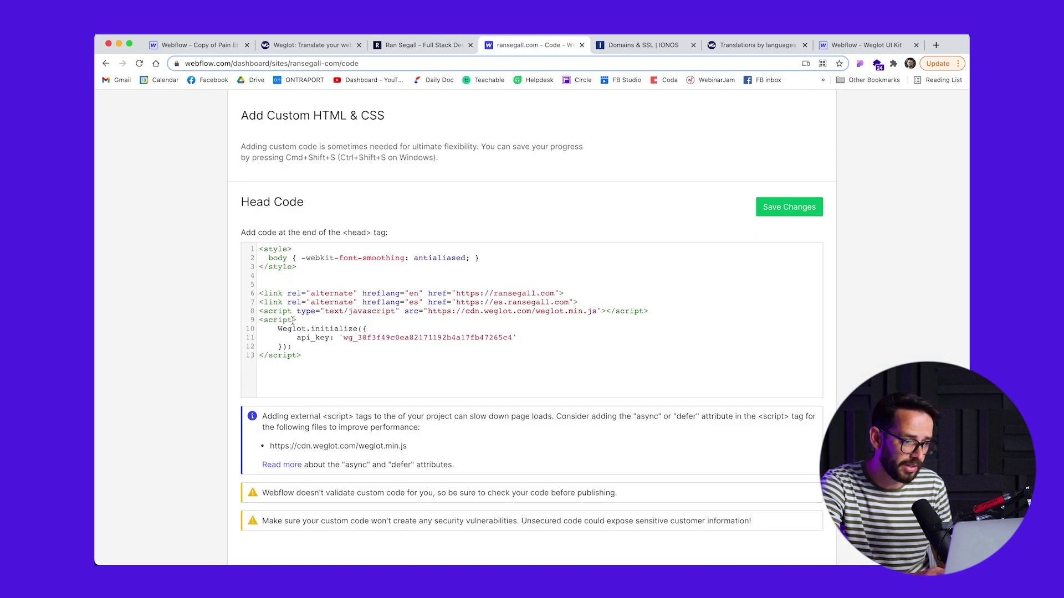
scroll(289, 319, "up", 3)
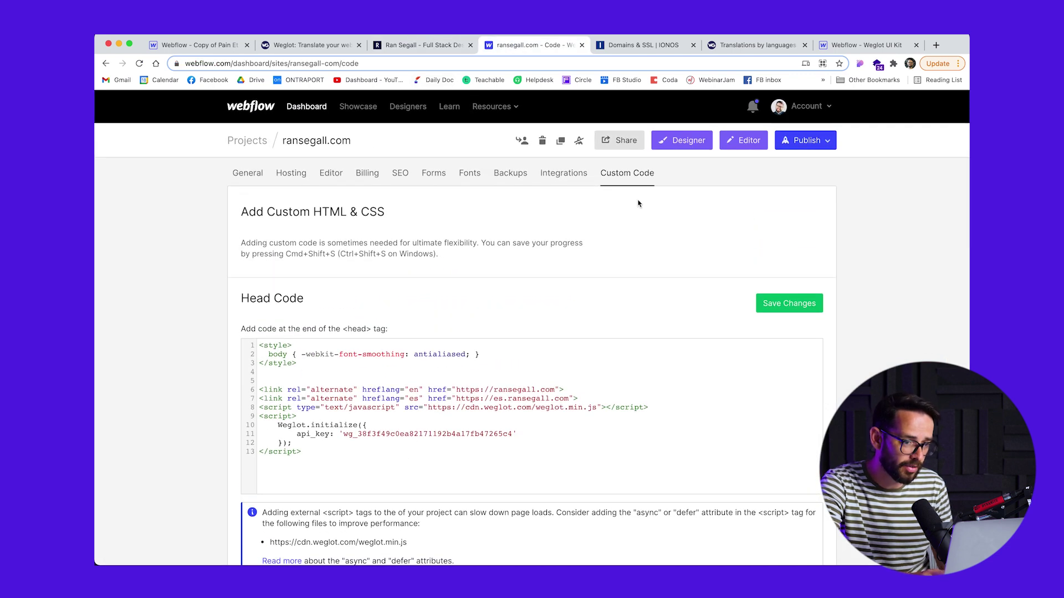
left_click(417, 45)
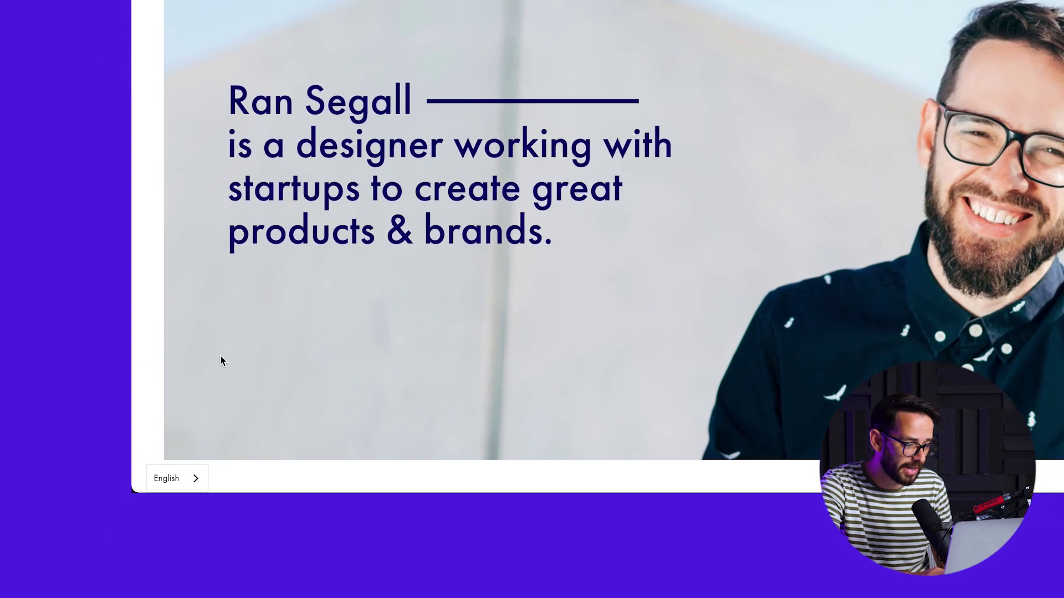
- Switch the live site's language to Español and scroll through the translated hero and projects
left_click(180, 474)
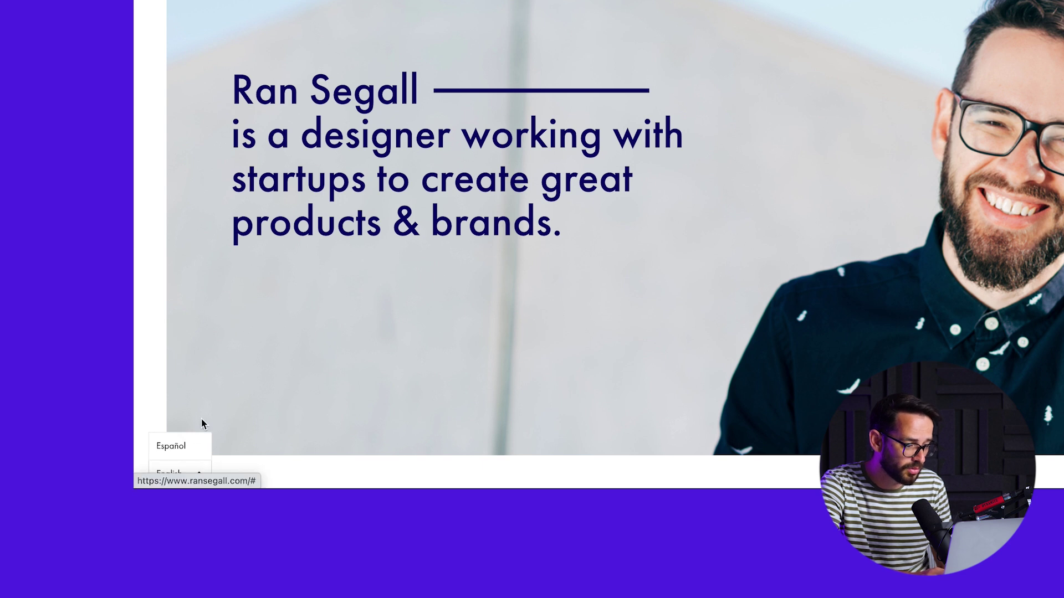
left_click(174, 448)
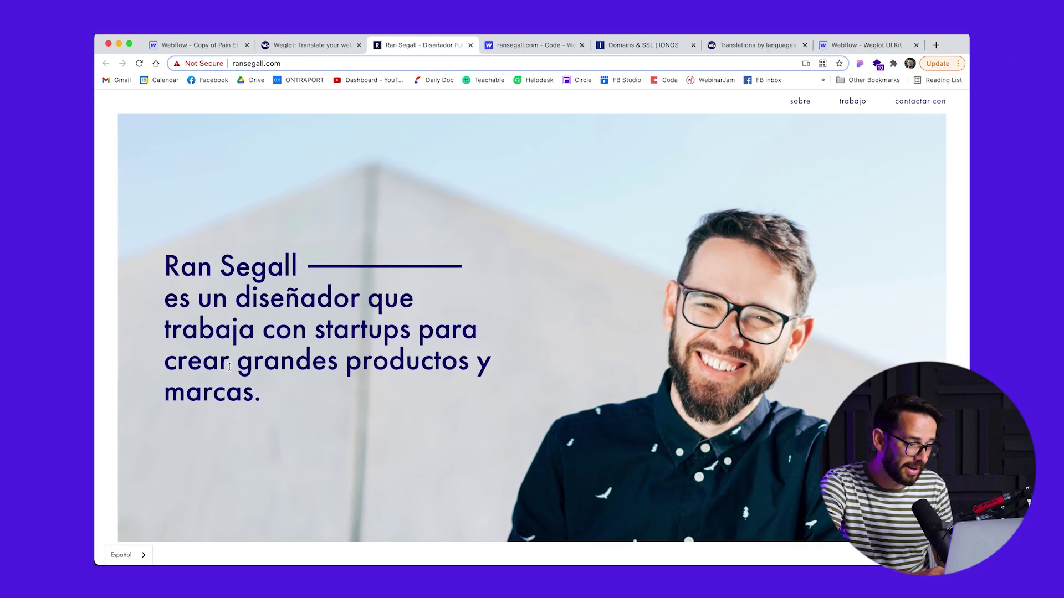
scroll(253, 248, "down", 10)
scroll(251, 278, "down", 20)
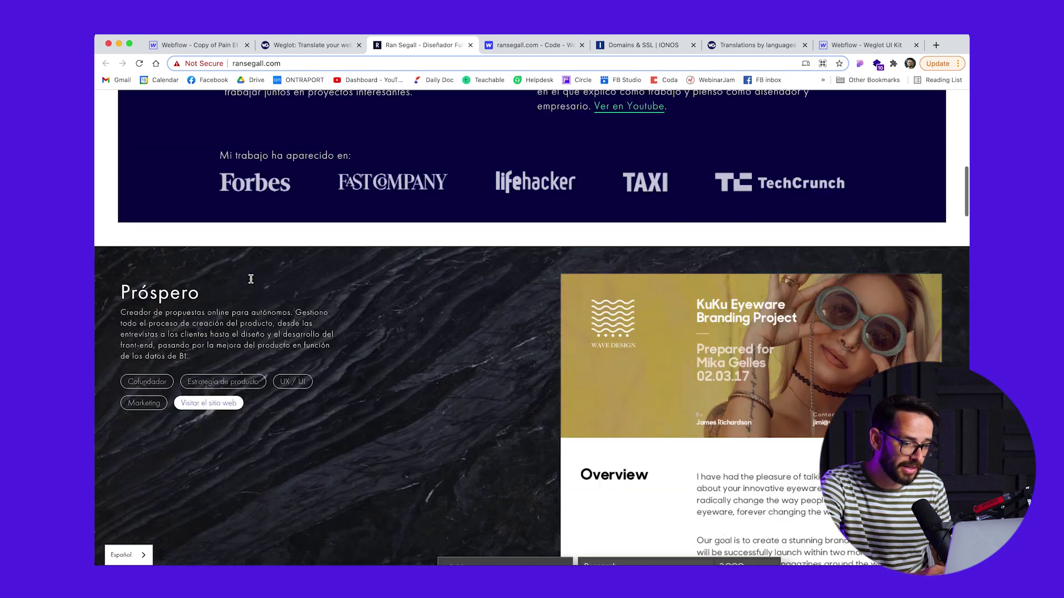
scroll(251, 283, "down", 10)
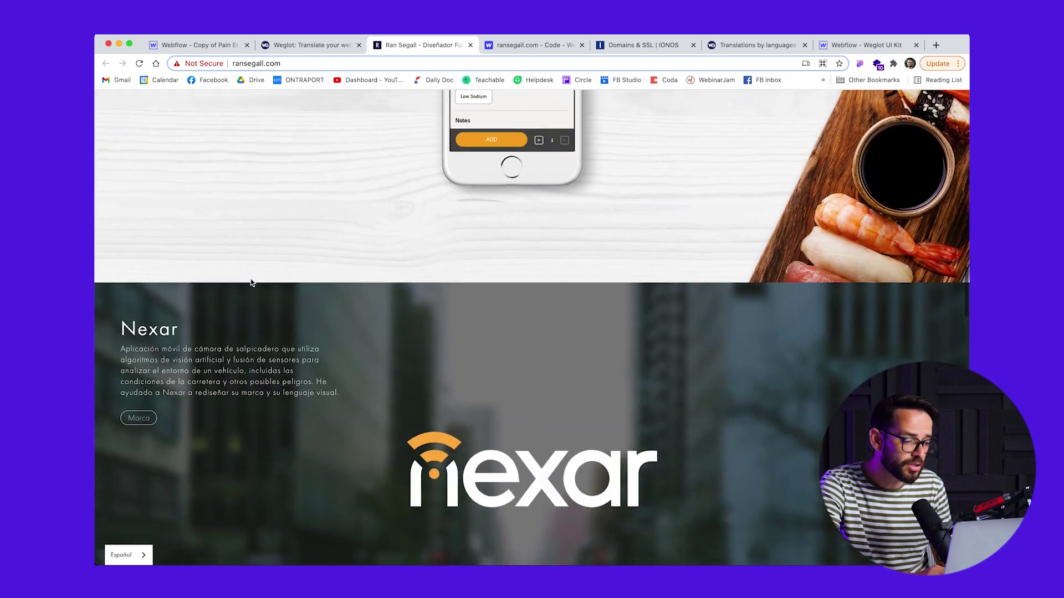
scroll(250, 278, "down", 3)
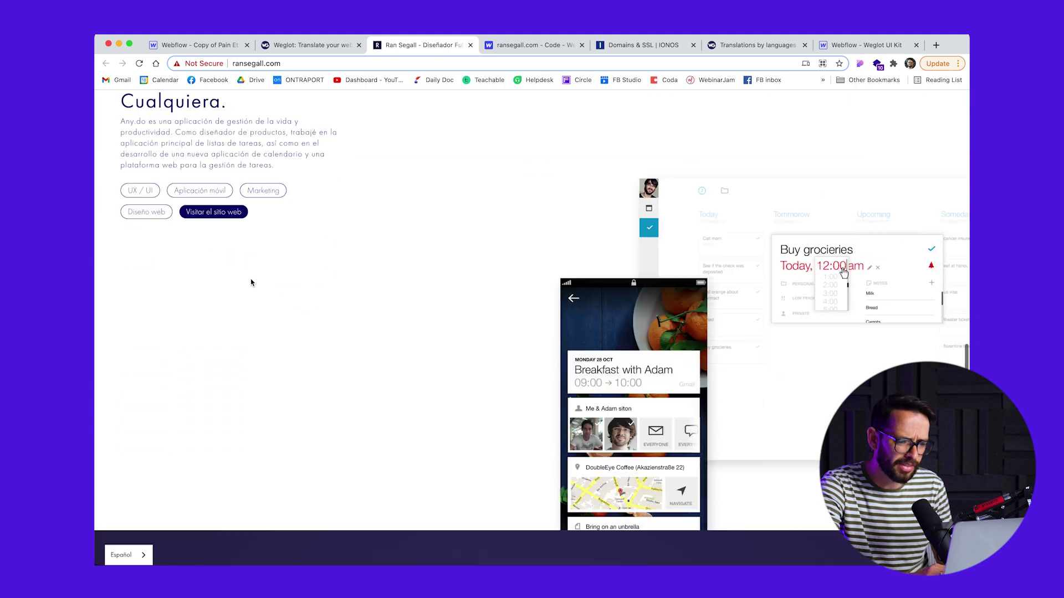
scroll(251, 278, "up", 20)
scroll(251, 278, "up", 15)
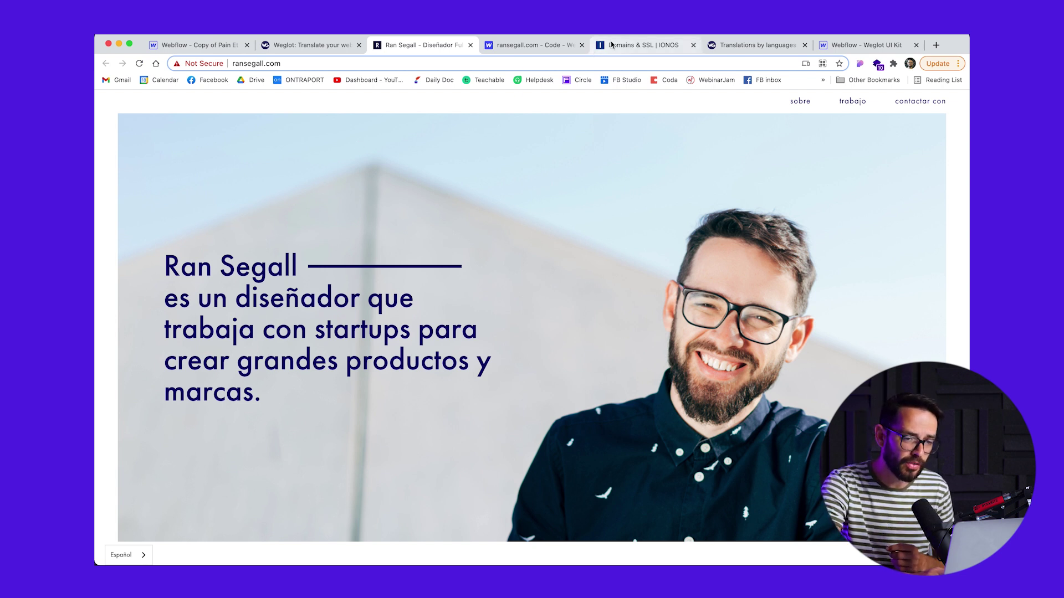
- Reload the Weglot dashboard to show the English → Spanish translations with 370 words
left_click(751, 45)
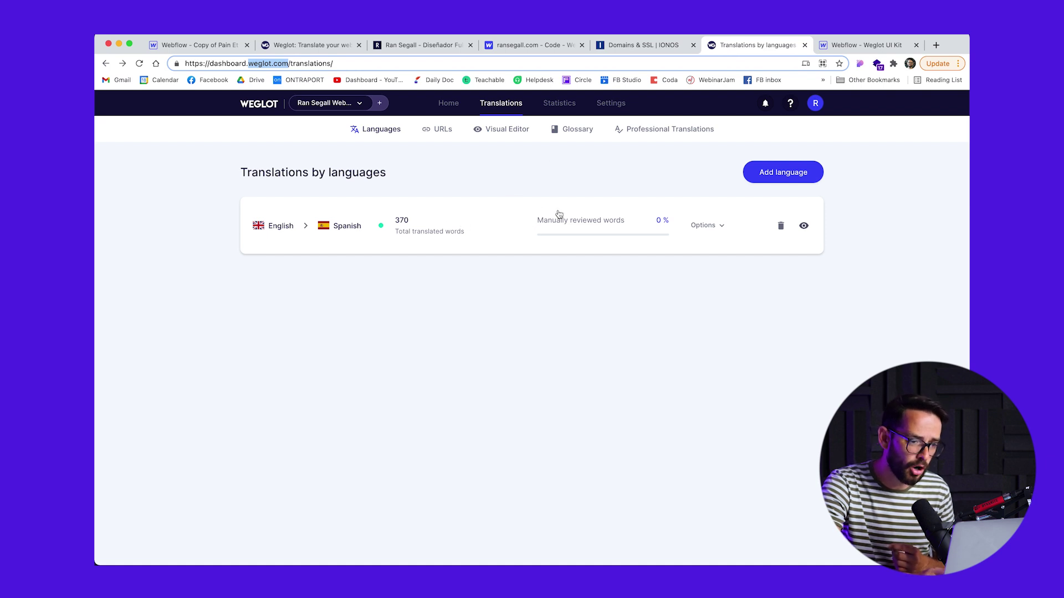
key("Return")
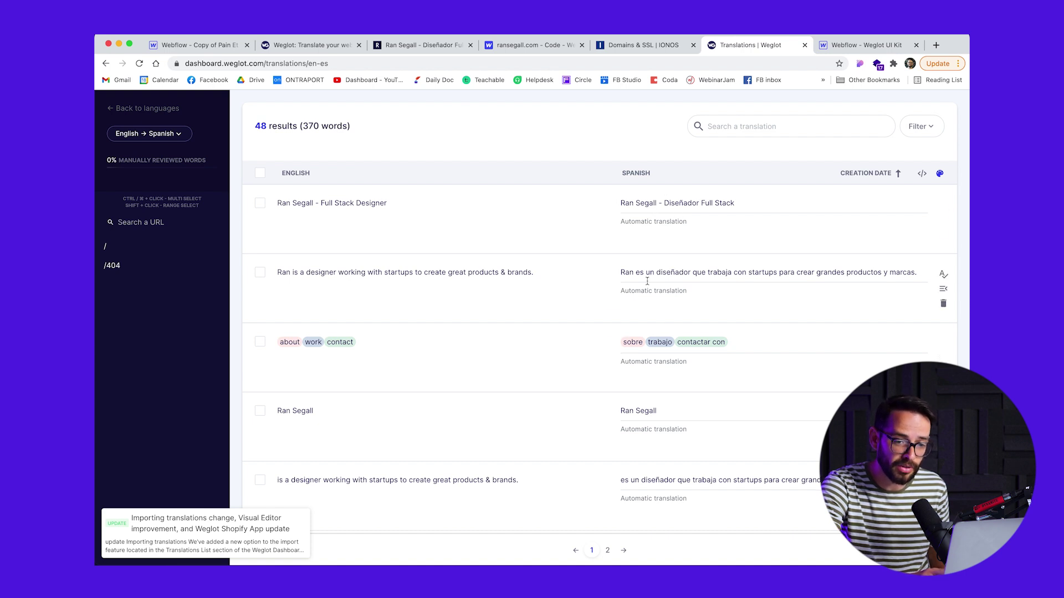
- Scroll through Weglot's automatic Spanish translations, then return to the Ran Segall – Diseñador Full Stack site
scroll(606, 410, "down", 5)
scroll(606, 416, "down", 5)
scroll(605, 410, "up", 15)
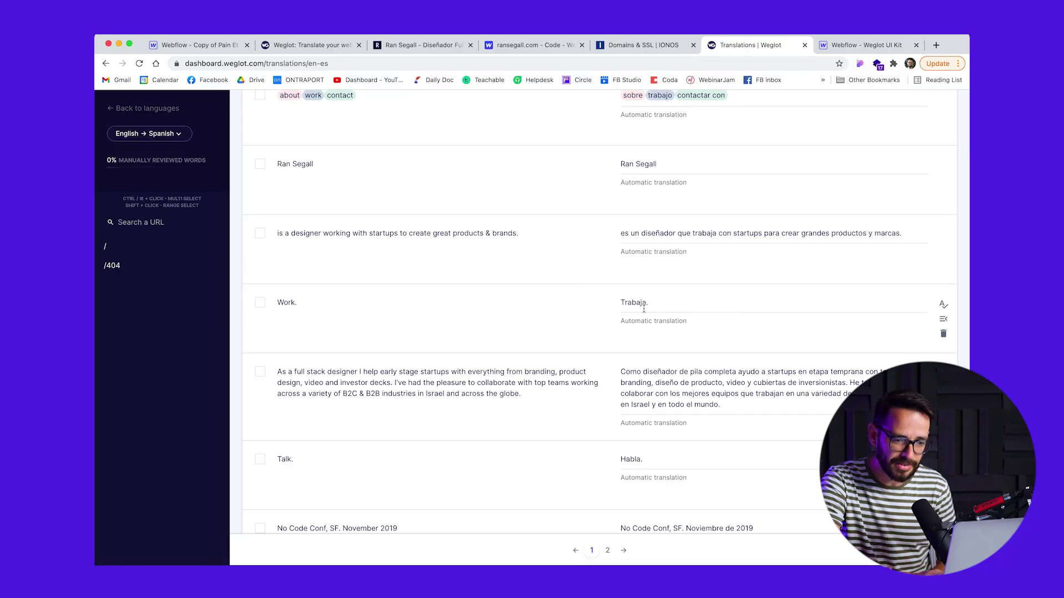
scroll(645, 293, "down", 2)
scroll(646, 282, "up", 8)
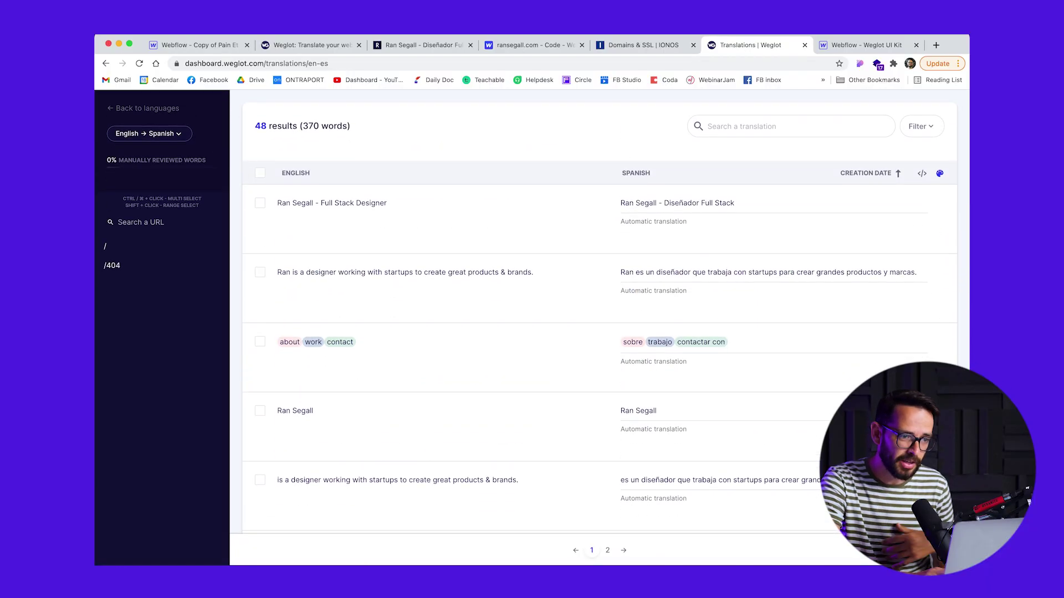
left_click(421, 44)
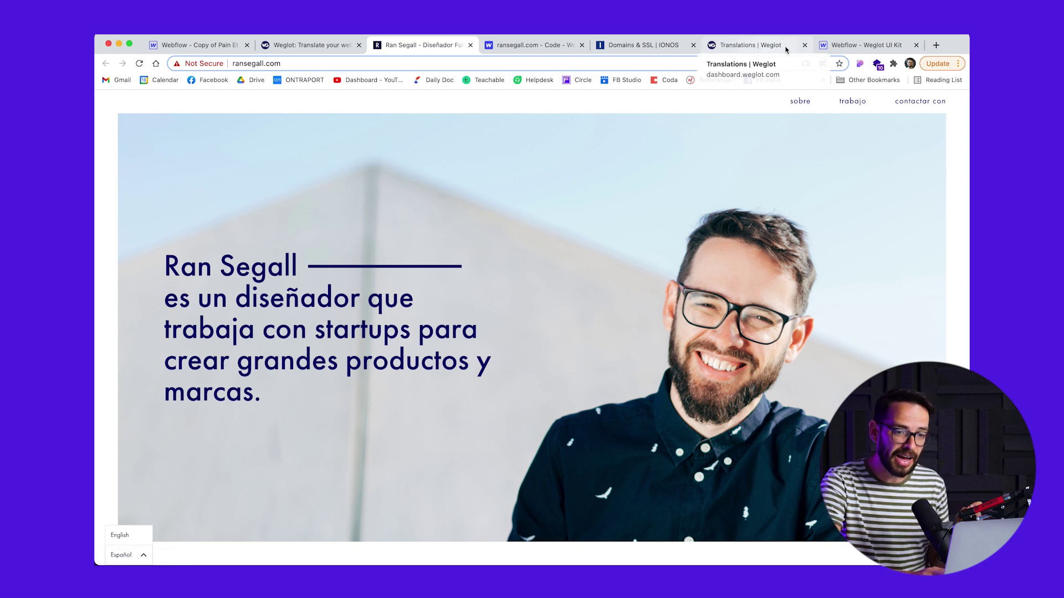
- Go to the Webflow – Weglot UI Kit page of ready-made language switchers
left_click(833, 47)
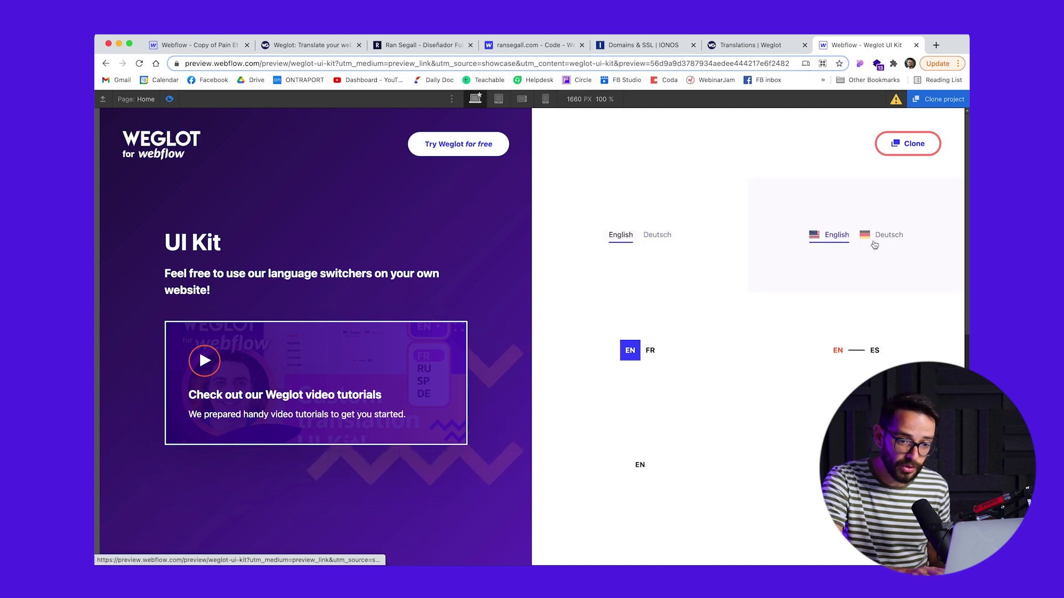
scroll(713, 380, "down", 3)
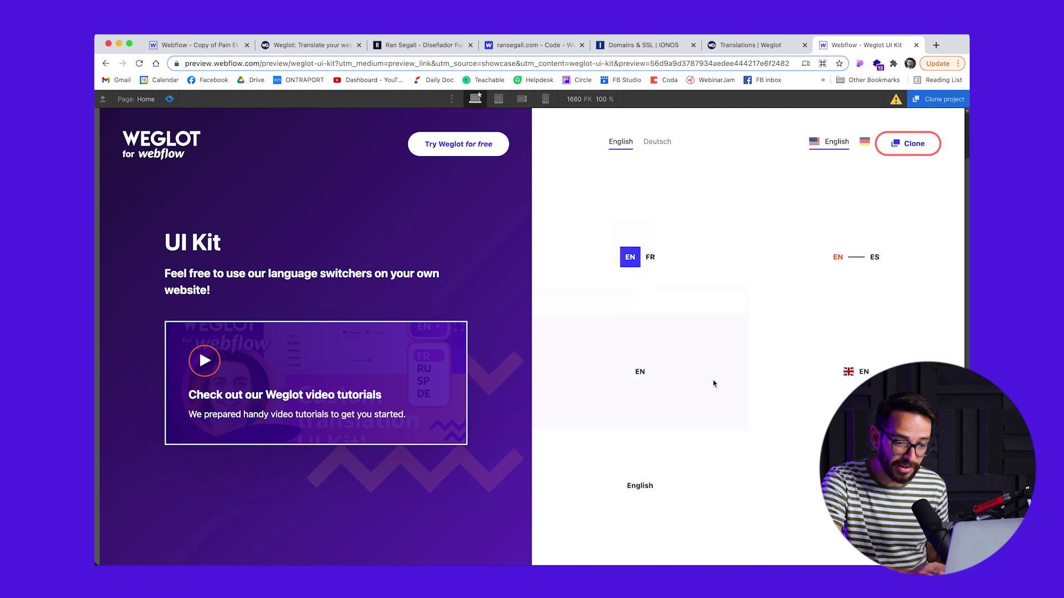
mouse_move(636, 368)
mouse_move(856, 334)
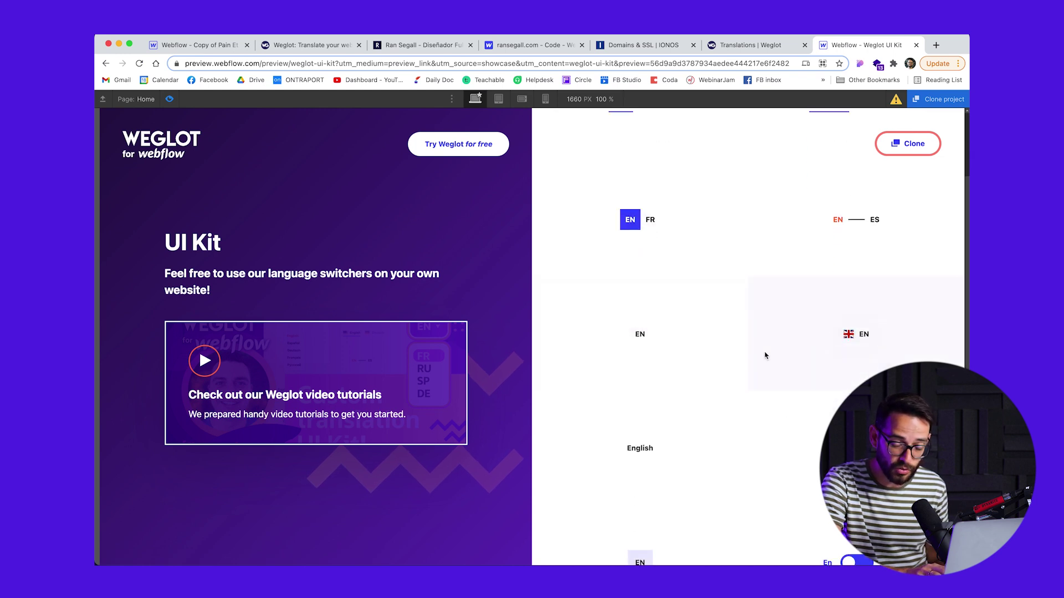
scroll(784, 409, "down", 2)
scroll(787, 409, "up", 1)
scroll(709, 290, "up", 3)
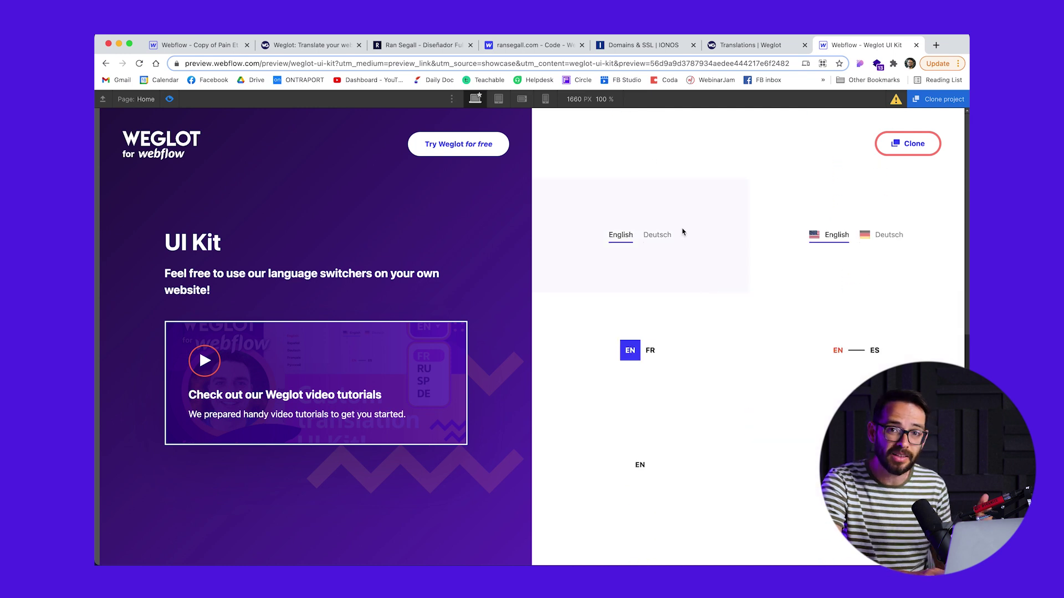